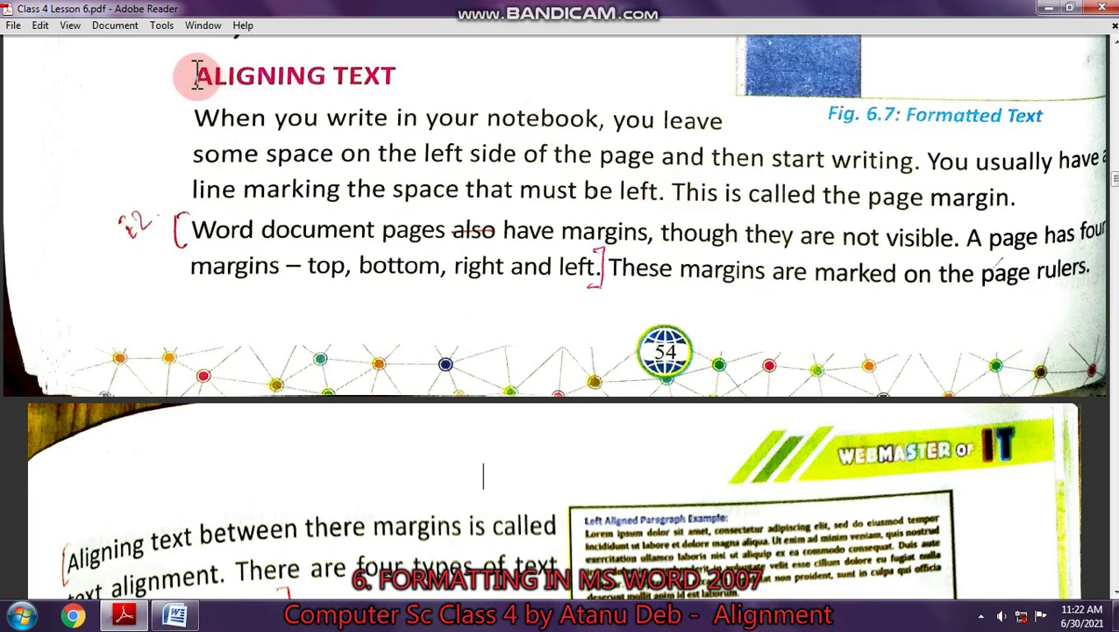
In Adobe Reader, highlight the ALIGNING TEXT heading and the page-margin paragraph while reading.
left_click_drag(198, 75, 460, 92)
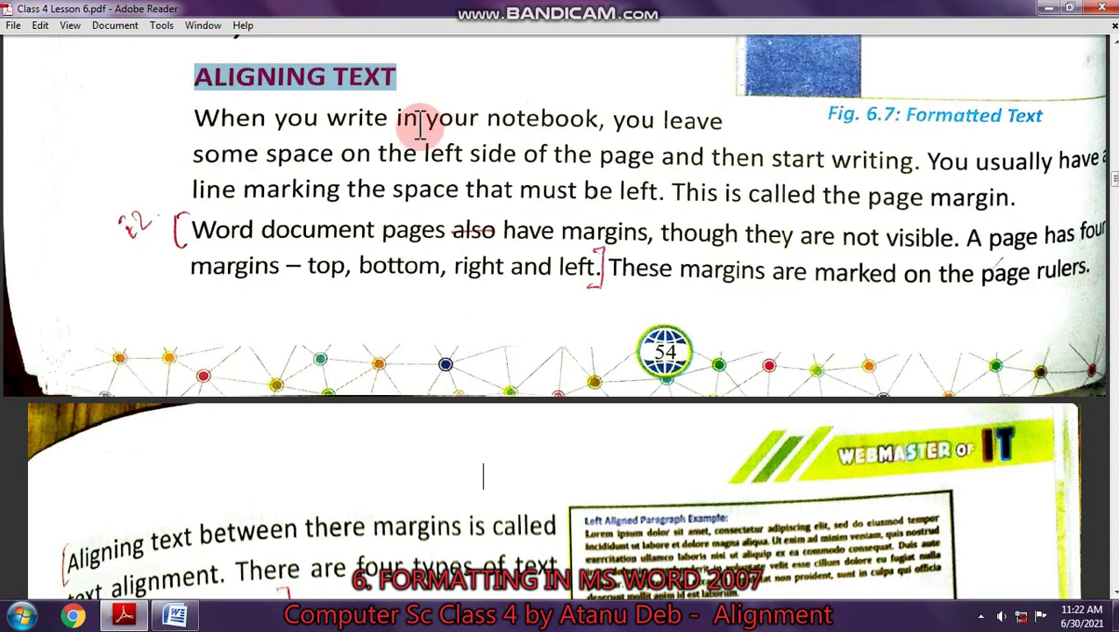
scroll(421, 121, "down", 1)
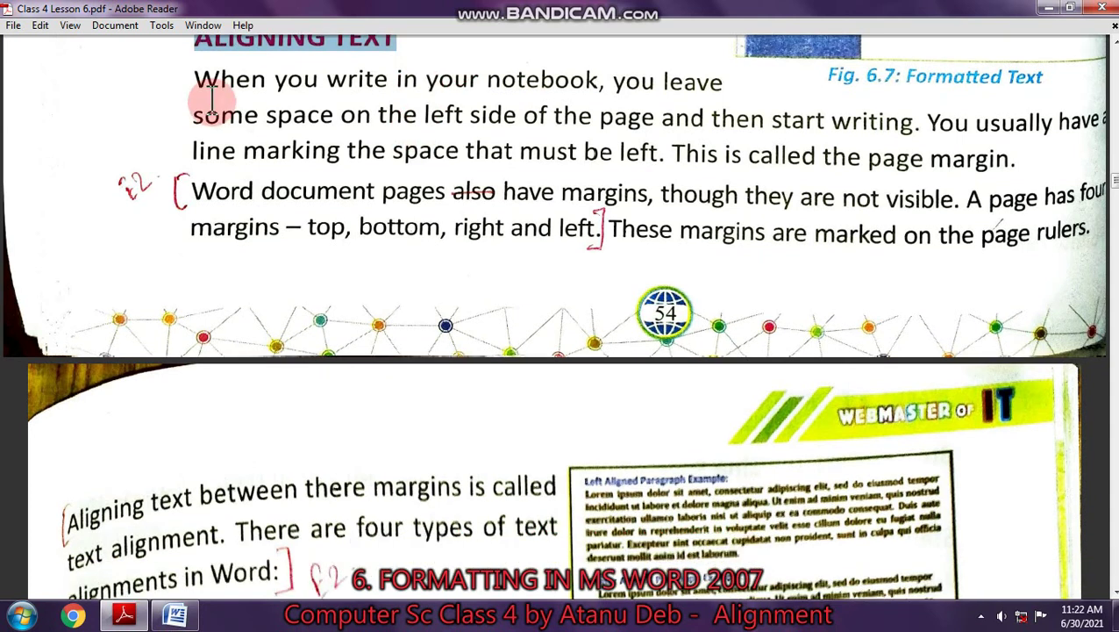
left_click_drag(187, 79, 1086, 276)
left_click(1039, 227)
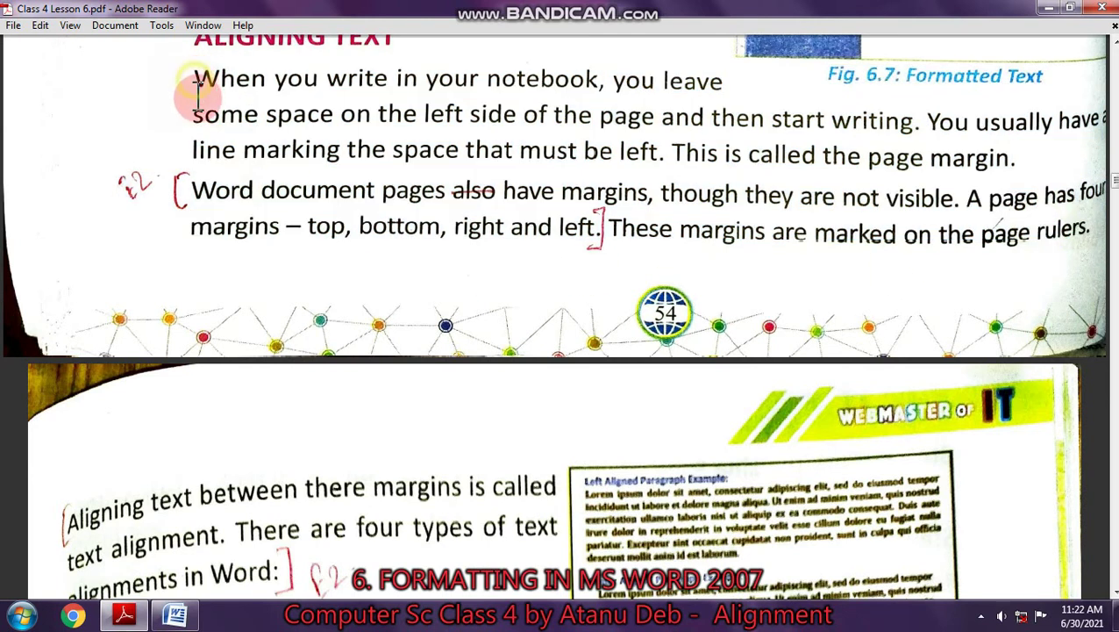
left_click_drag(196, 79, 187, 227)
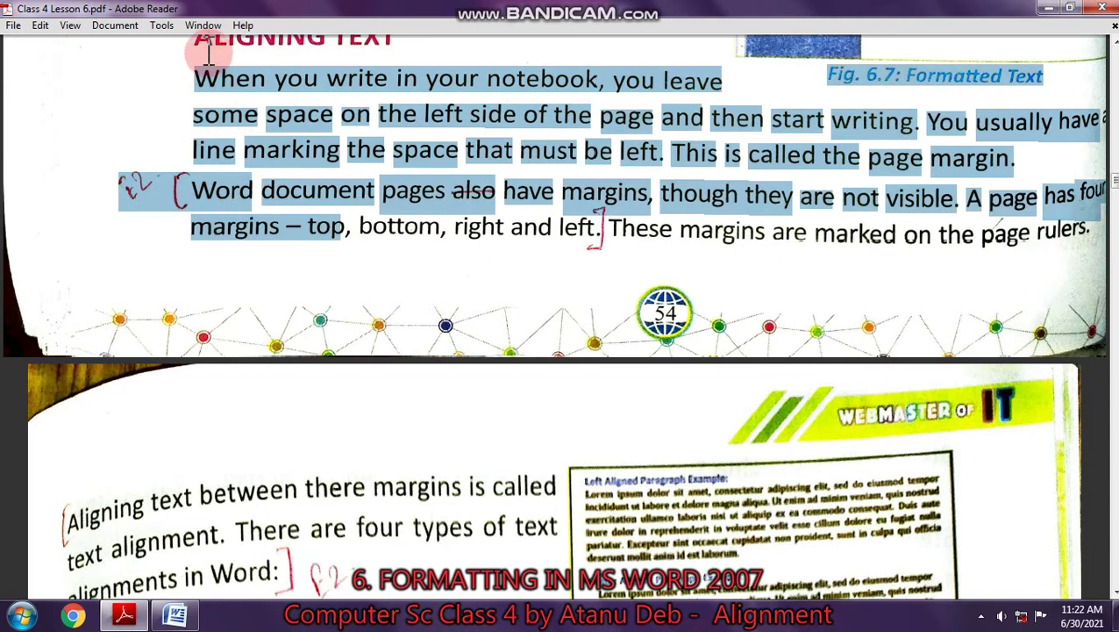
left_click(192, 197)
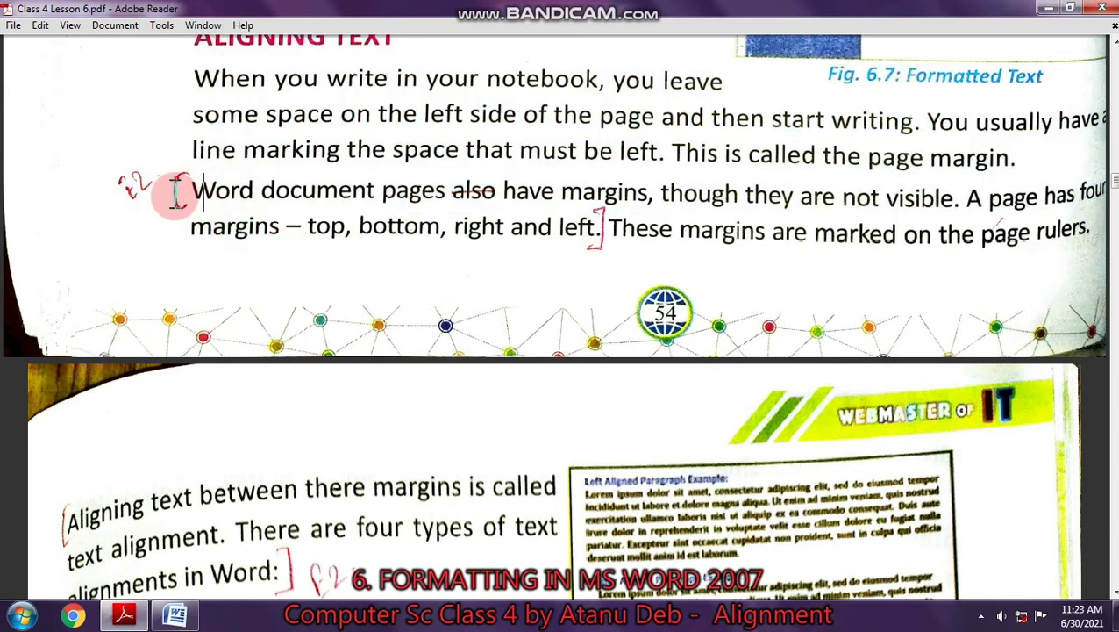
Read through the Left, Right, Center and Justify sections, then switch to the Word answers document.
scroll(169, 182, "down", 10)
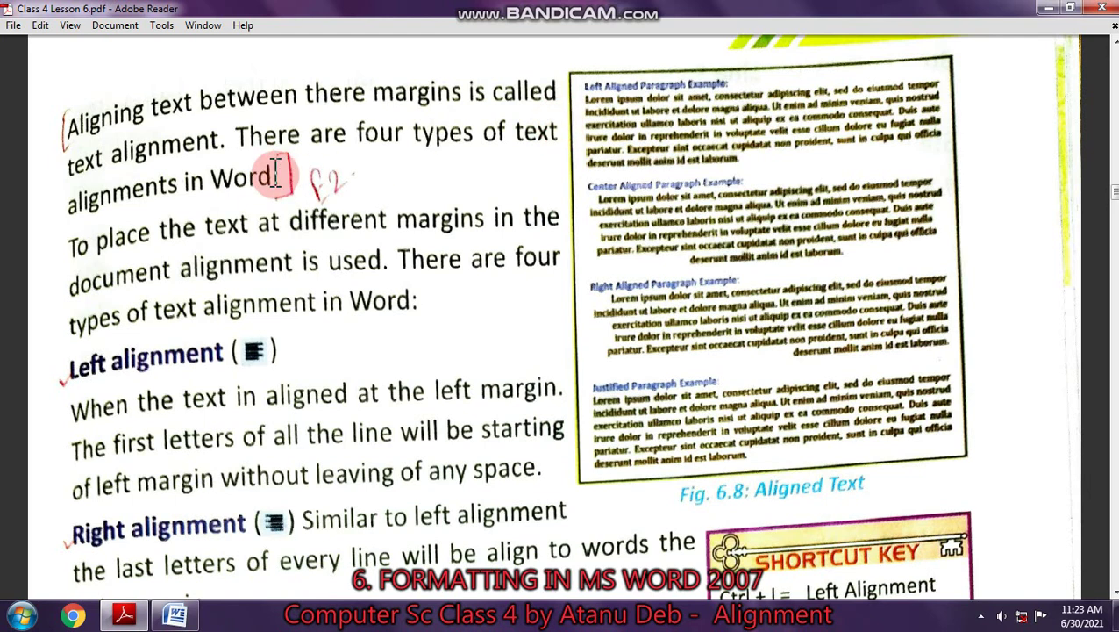
scroll(275, 174, "down", 5)
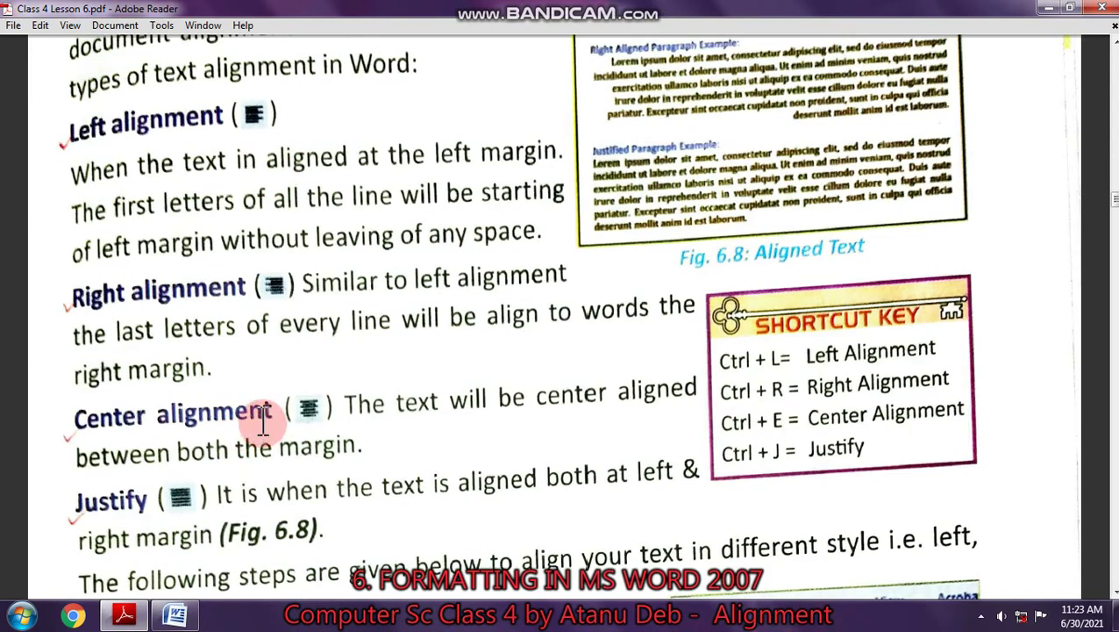
scroll(263, 423, "up", 2)
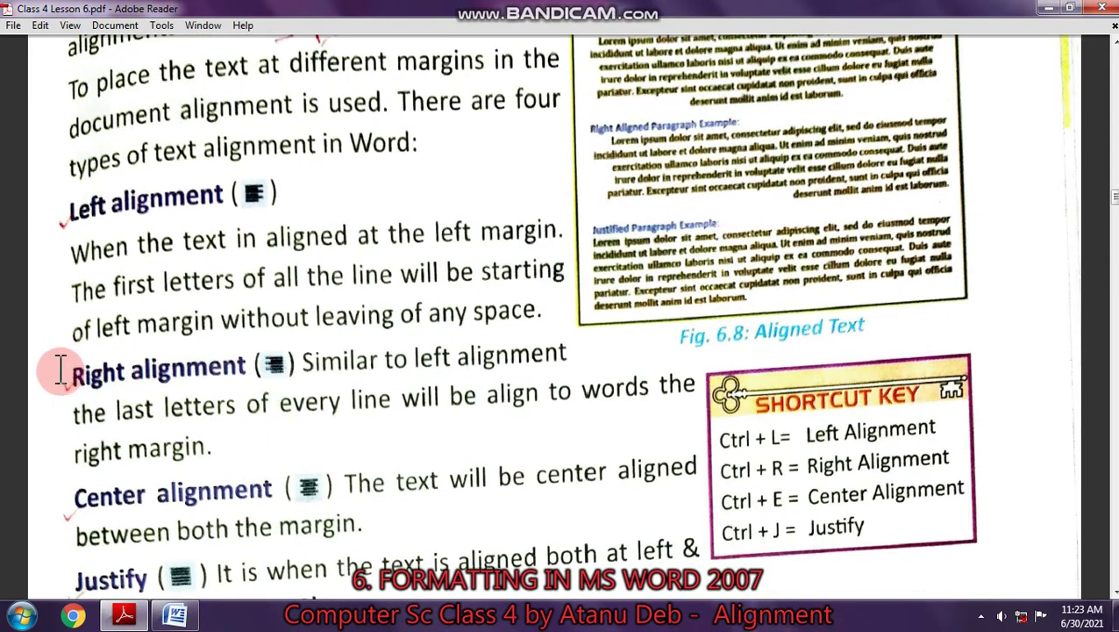
scroll(569, 361, "up", 2)
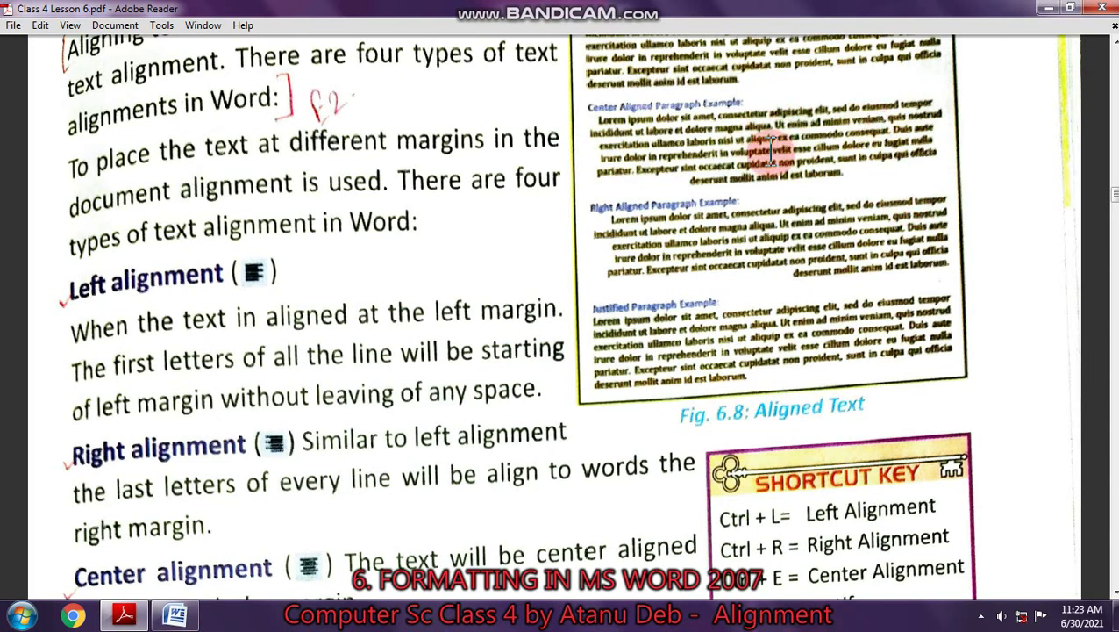
scroll(561, 359, "down", 3)
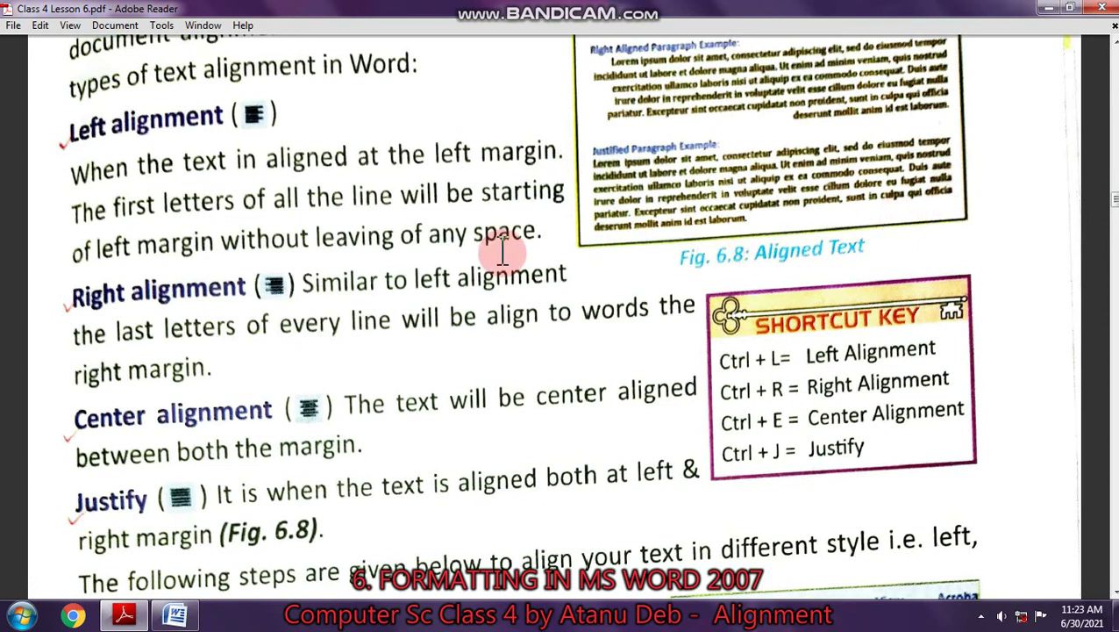
left_click(176, 614)
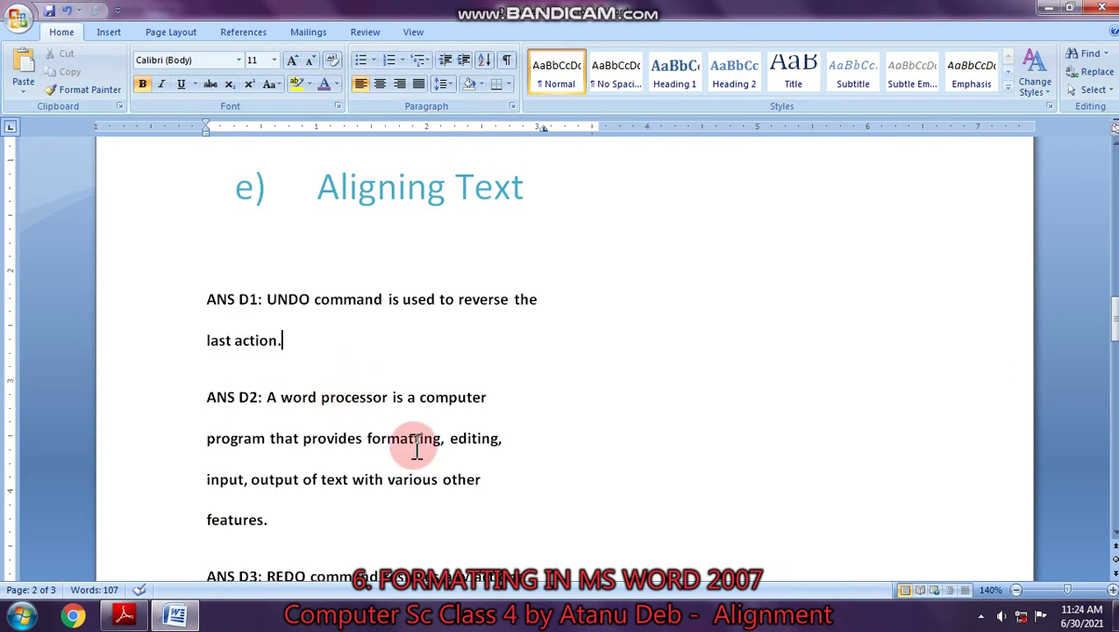
Center-align the ANS D1 paragraph with the Home tab's Center button.
scroll(457, 431, "down", 1)
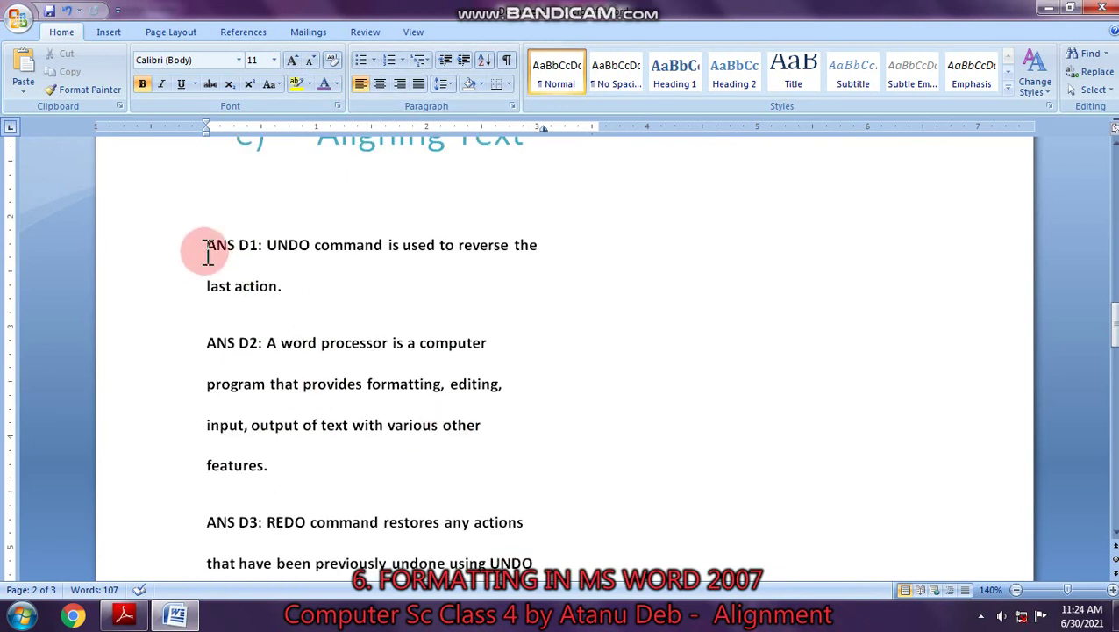
scroll(224, 269, "down", 3)
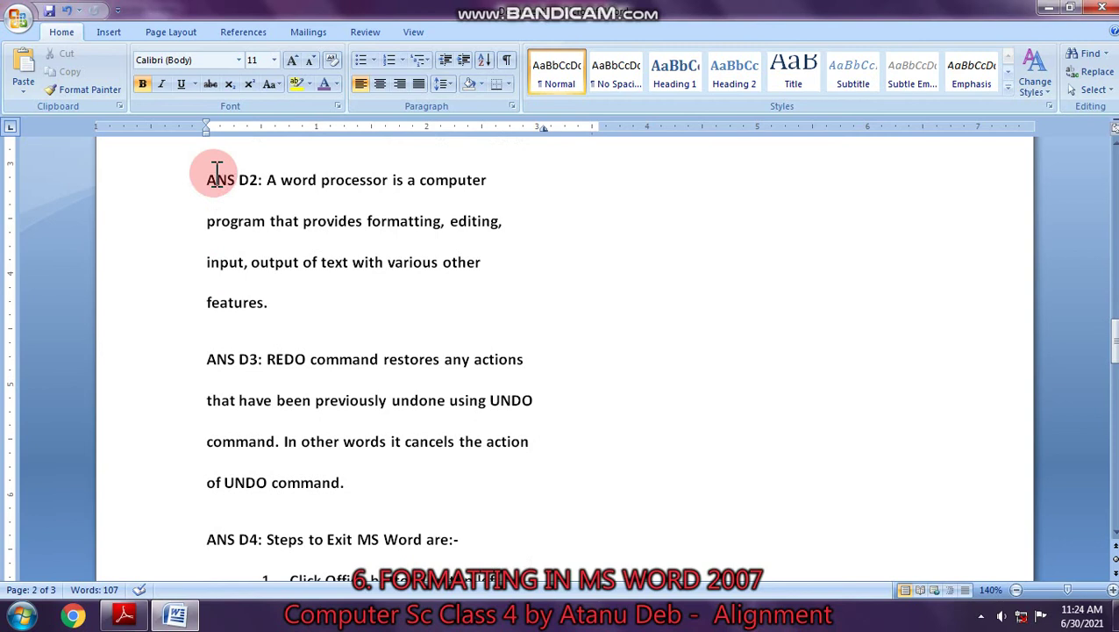
left_click_drag(208, 183, 287, 295)
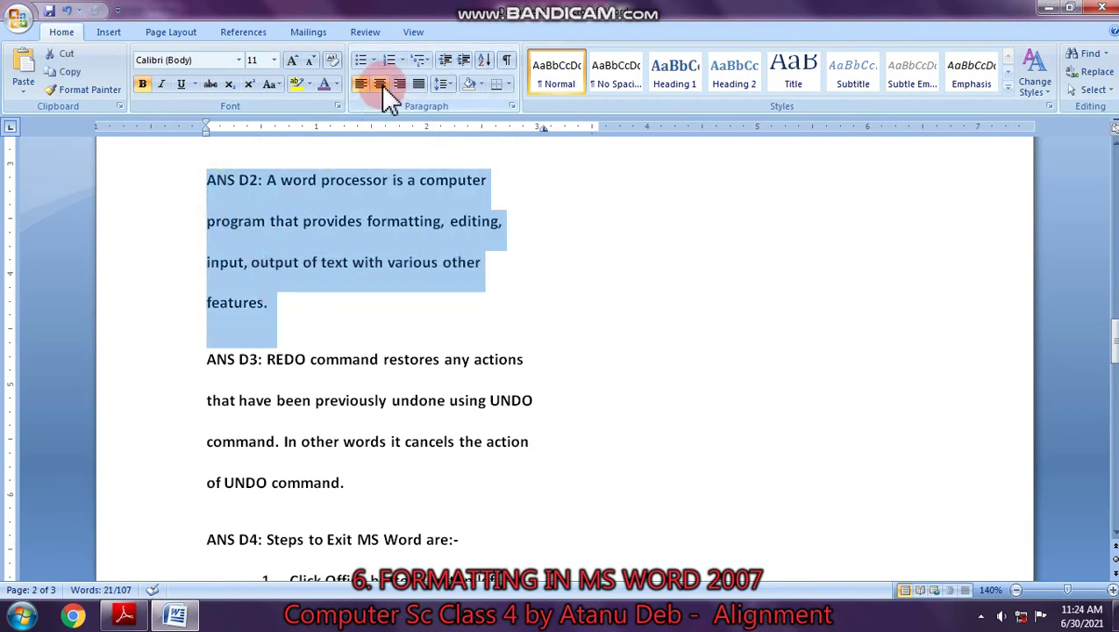
left_click(500, 292)
scroll(502, 288, "up", 3)
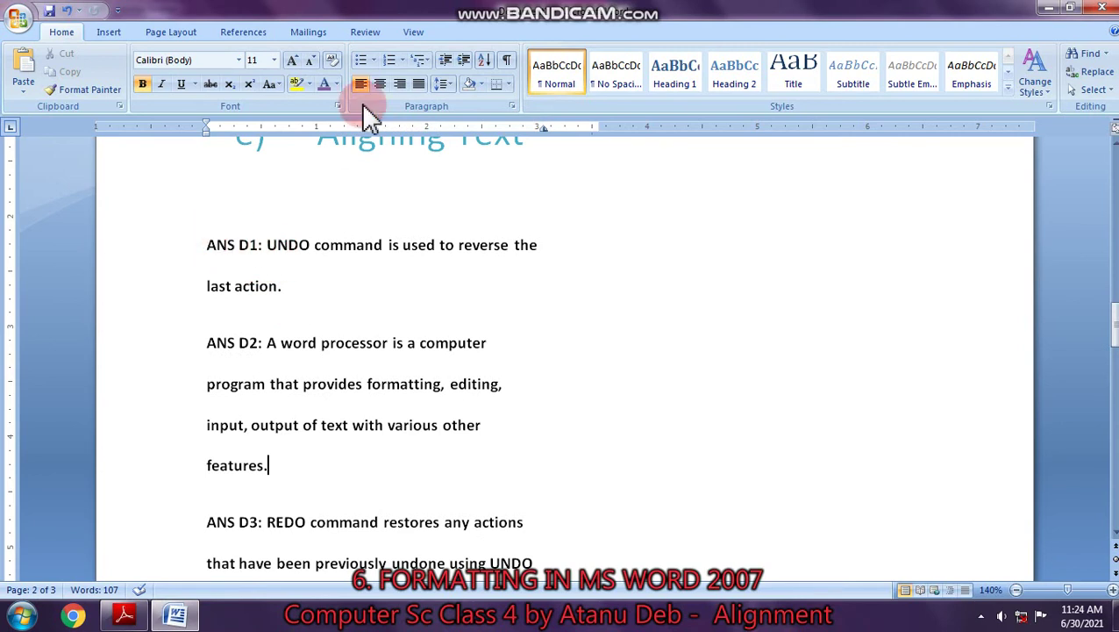
left_click_drag(204, 245, 289, 287)
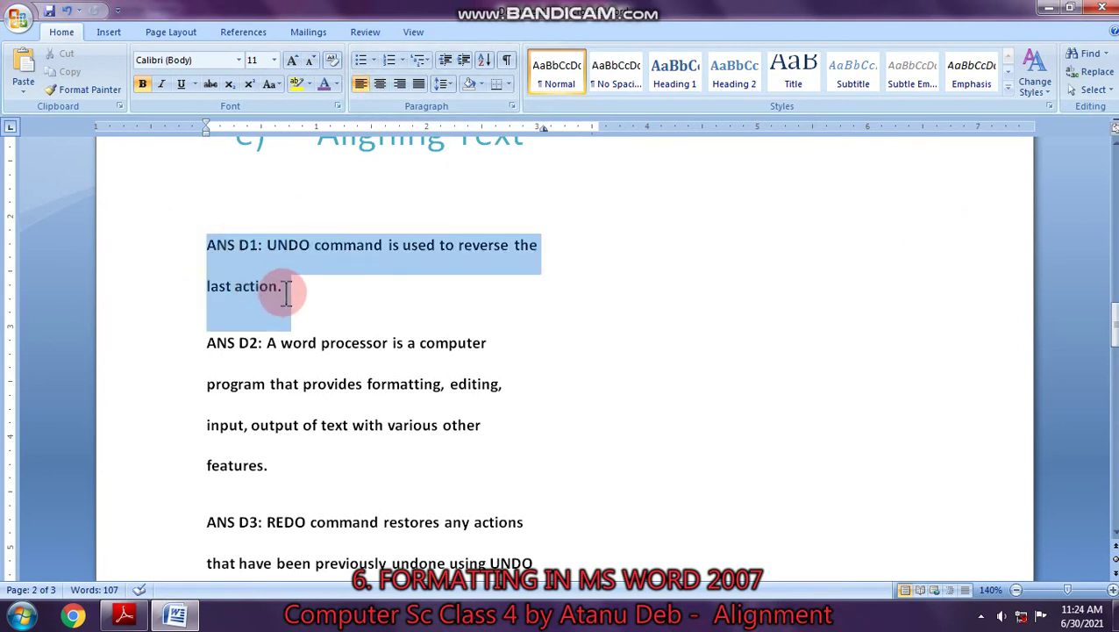
left_click(380, 84)
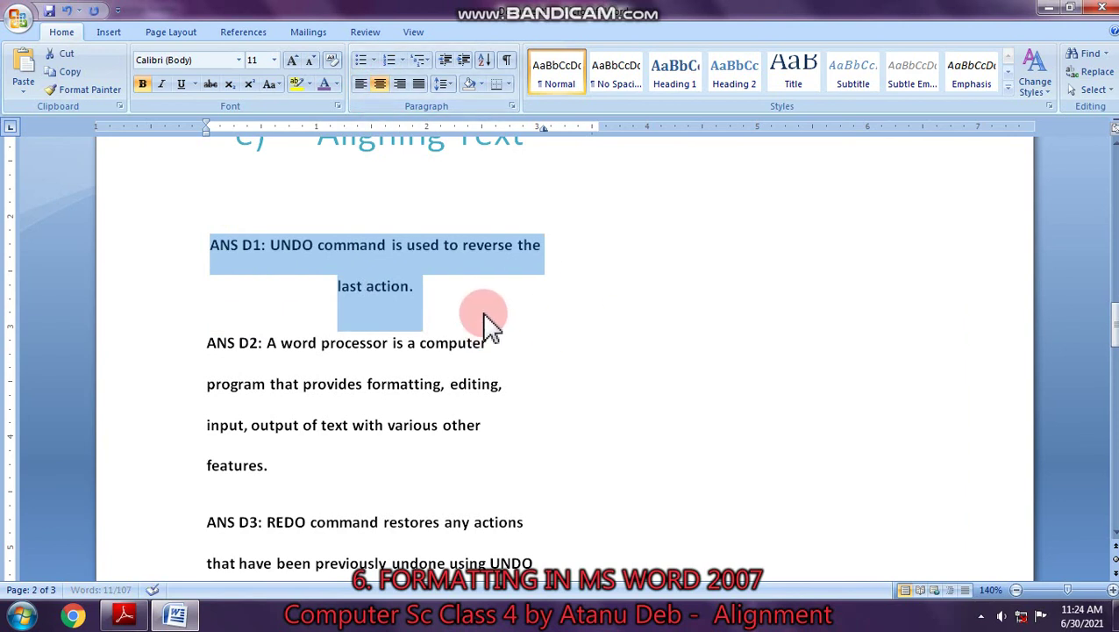
left_click(394, 314)
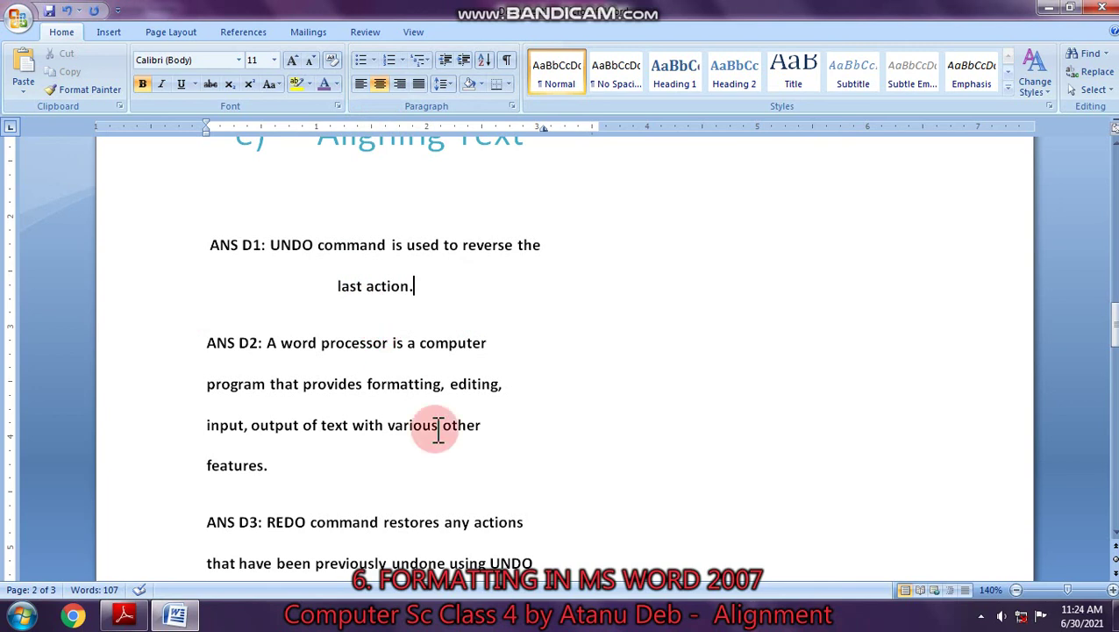
Right-align the ANS D2 word-processor paragraph with Align Text Right.
left_click_drag(289, 467, 201, 349)
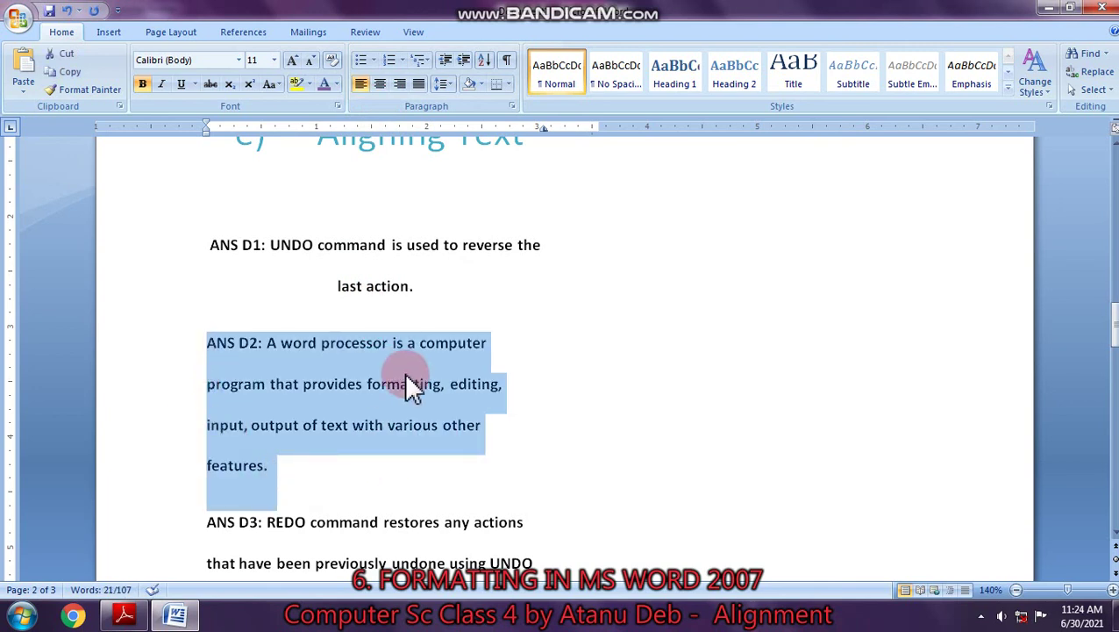
left_click(399, 84)
left_click(527, 386)
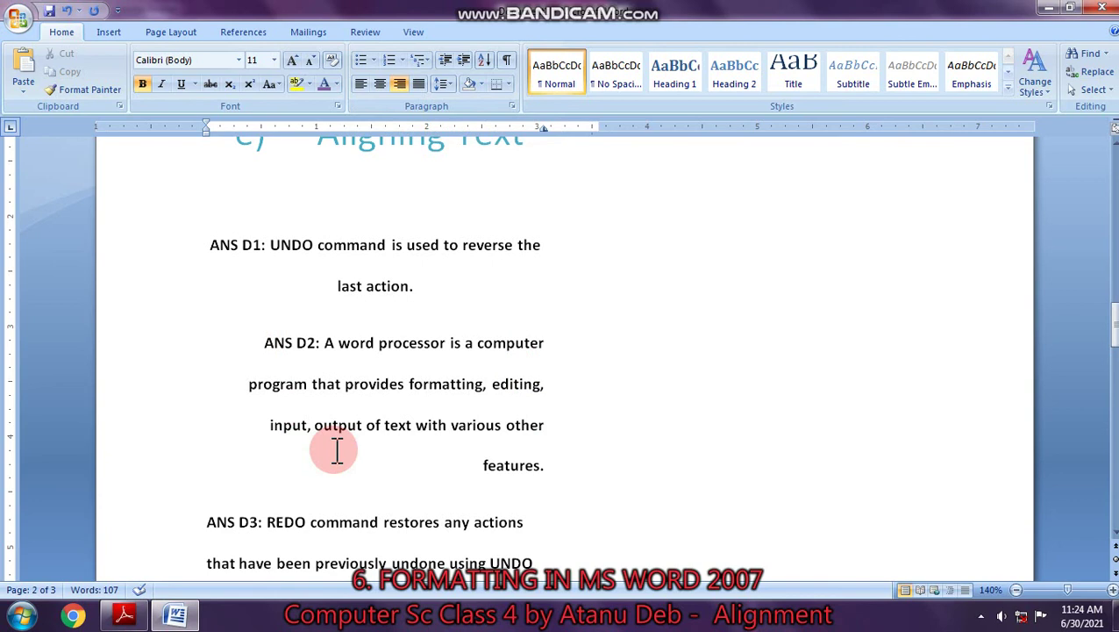
scroll(336, 451, "down", 3)
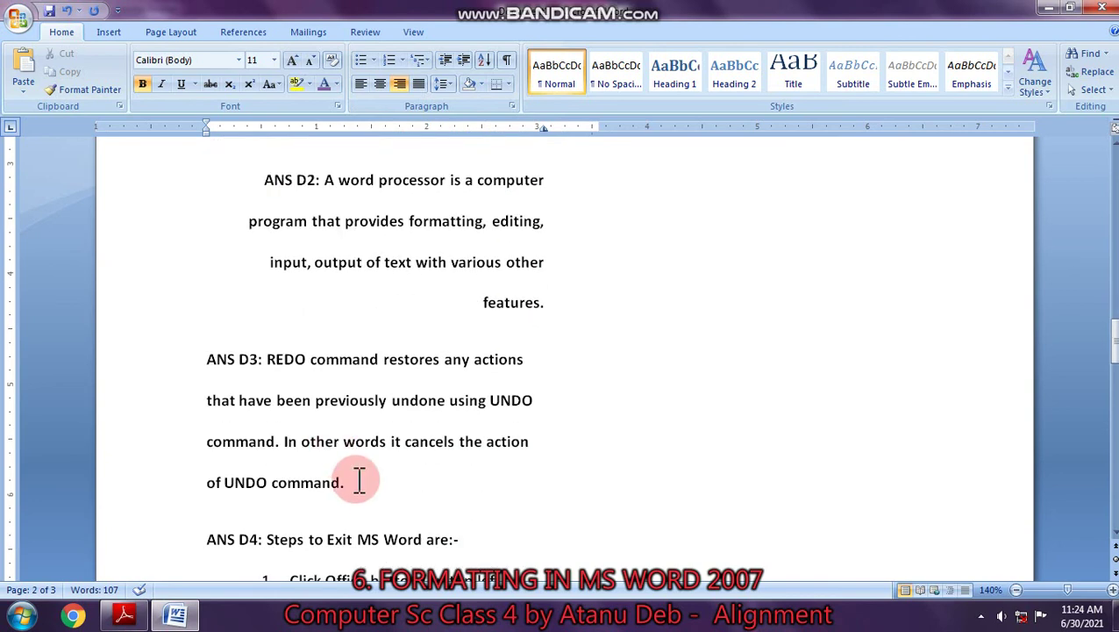
Try Justify on the ANS D3 and ANS D4 text together, then return both to left alignment.
left_click_drag(204, 350, 485, 559)
left_click(419, 84)
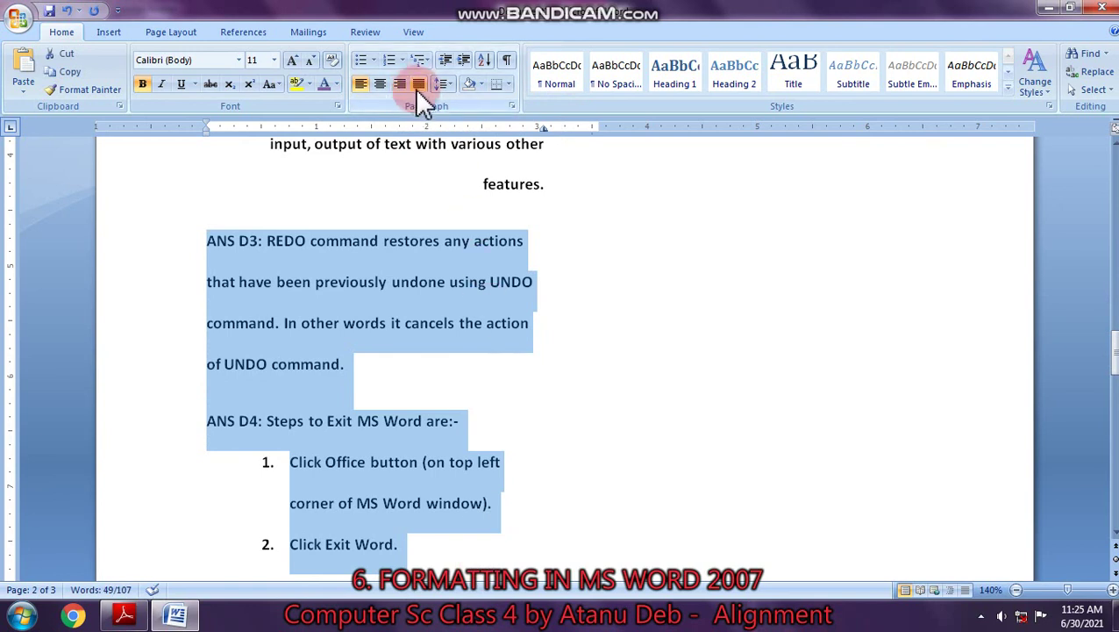
left_click(419, 85)
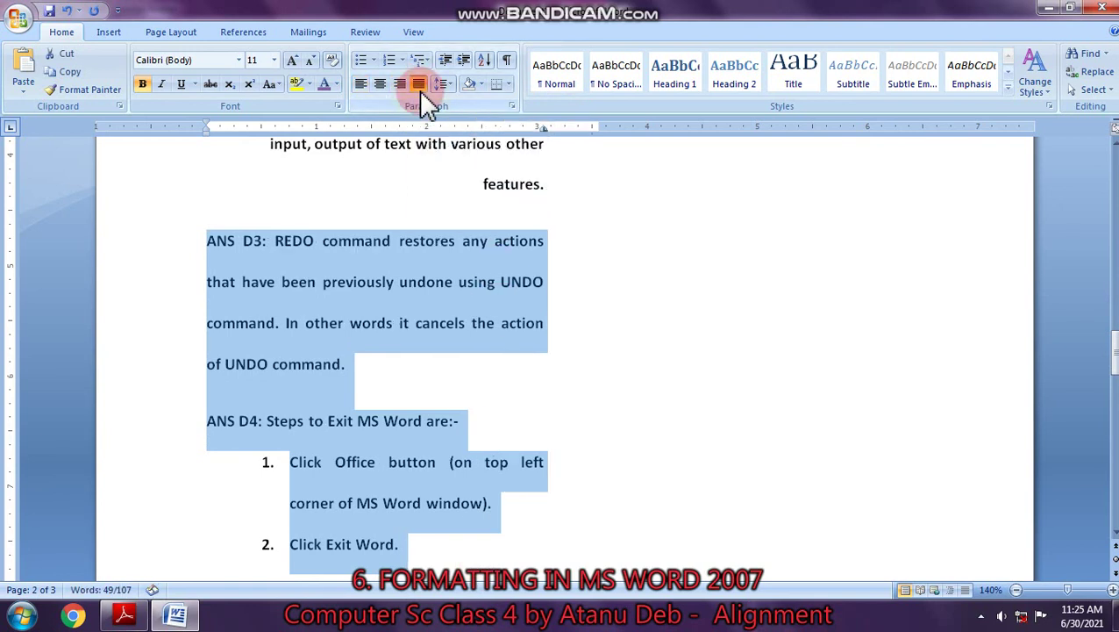
left_click(421, 91)
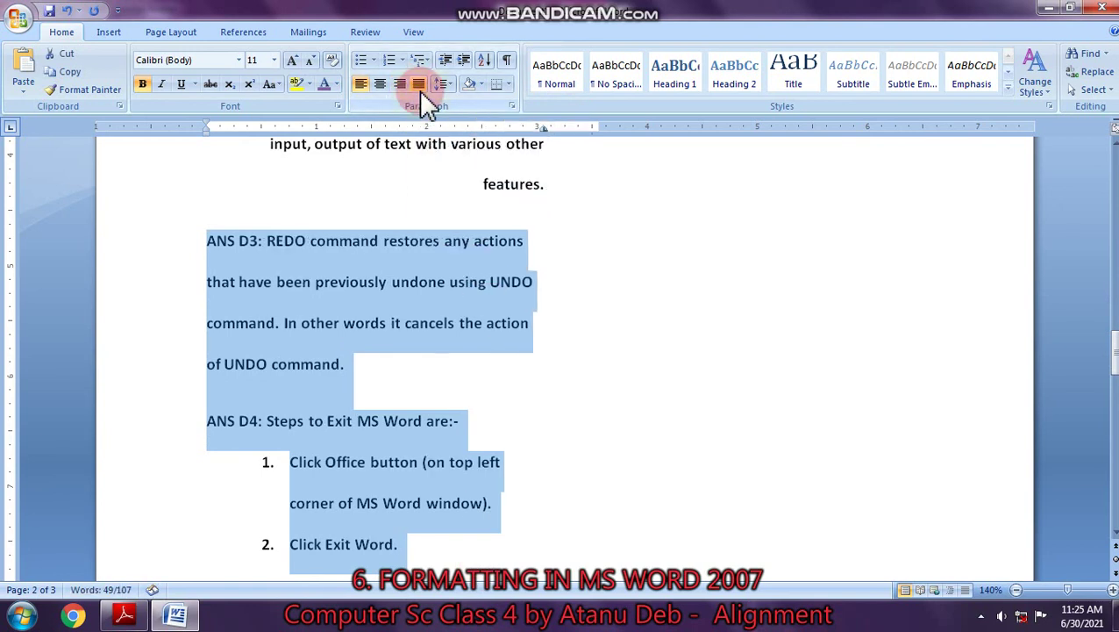
left_click(420, 90)
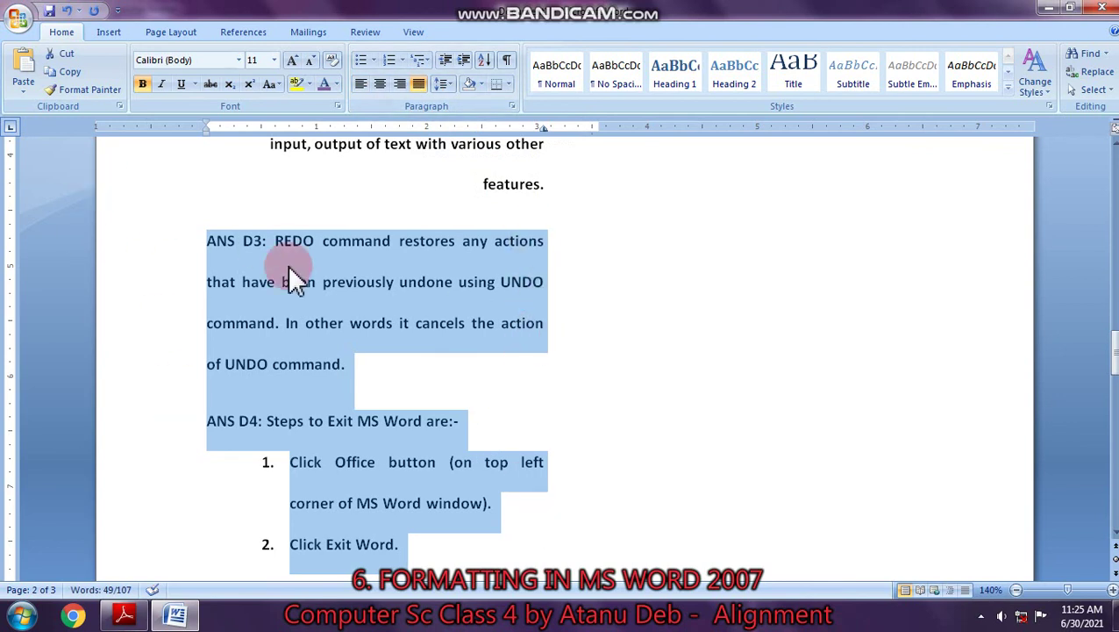
left_click(421, 91)
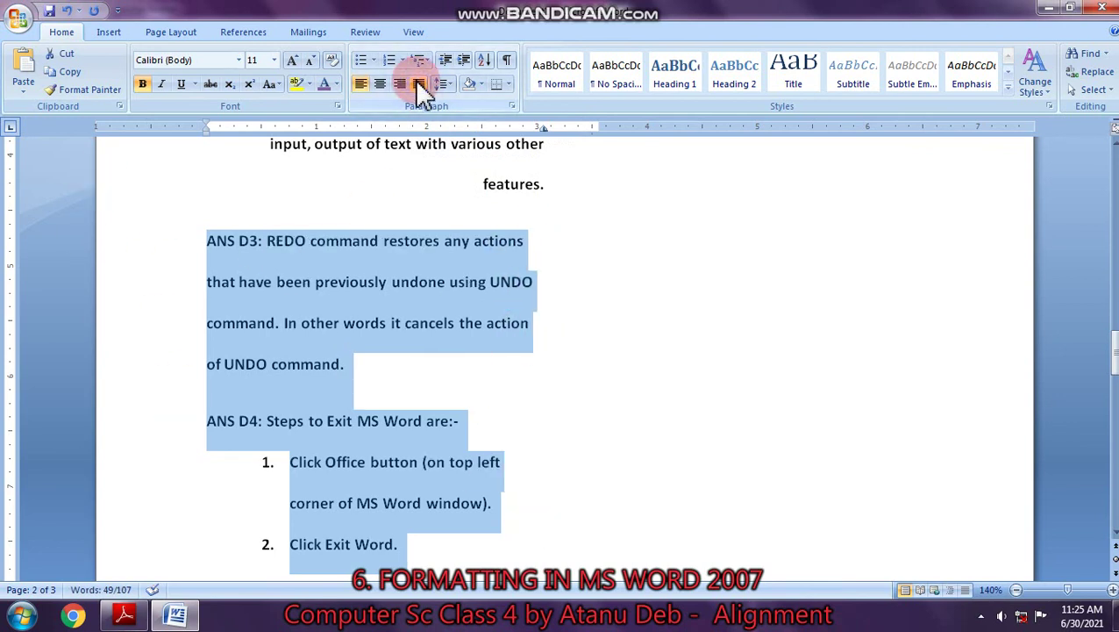
left_click(403, 326)
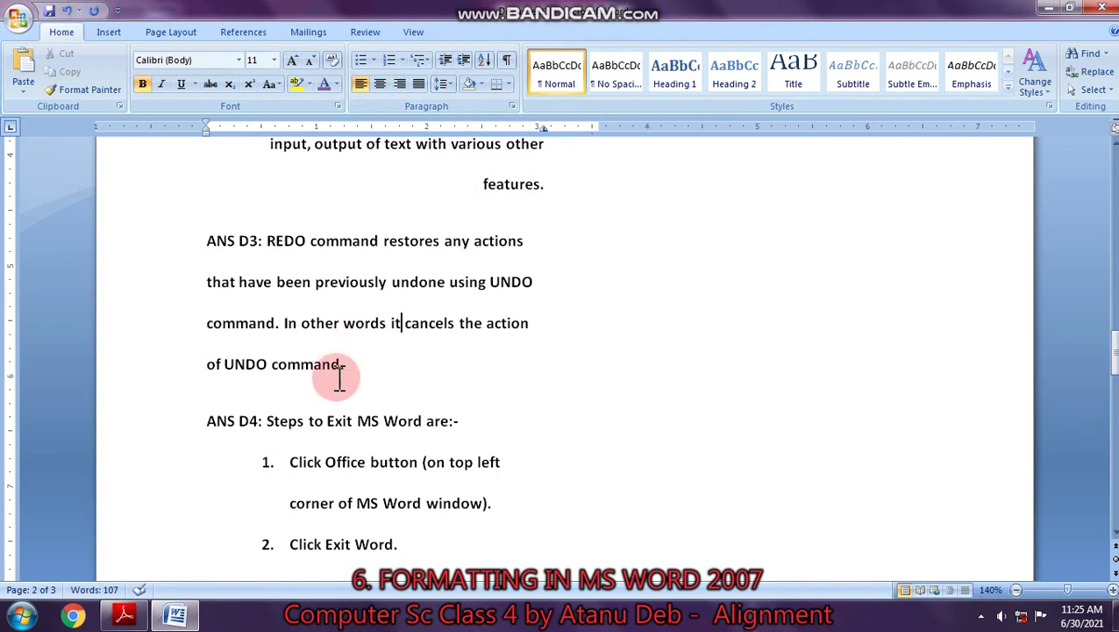
Justify only the ANS D3 paragraph.
left_click_drag(354, 367, 209, 242)
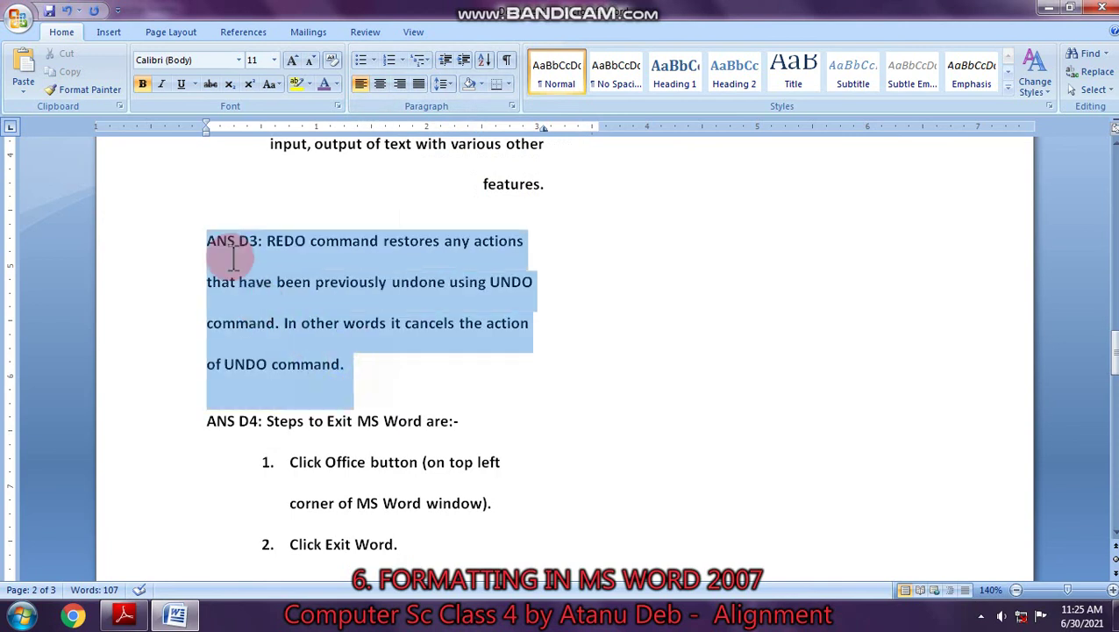
left_click(416, 84)
left_click(547, 283)
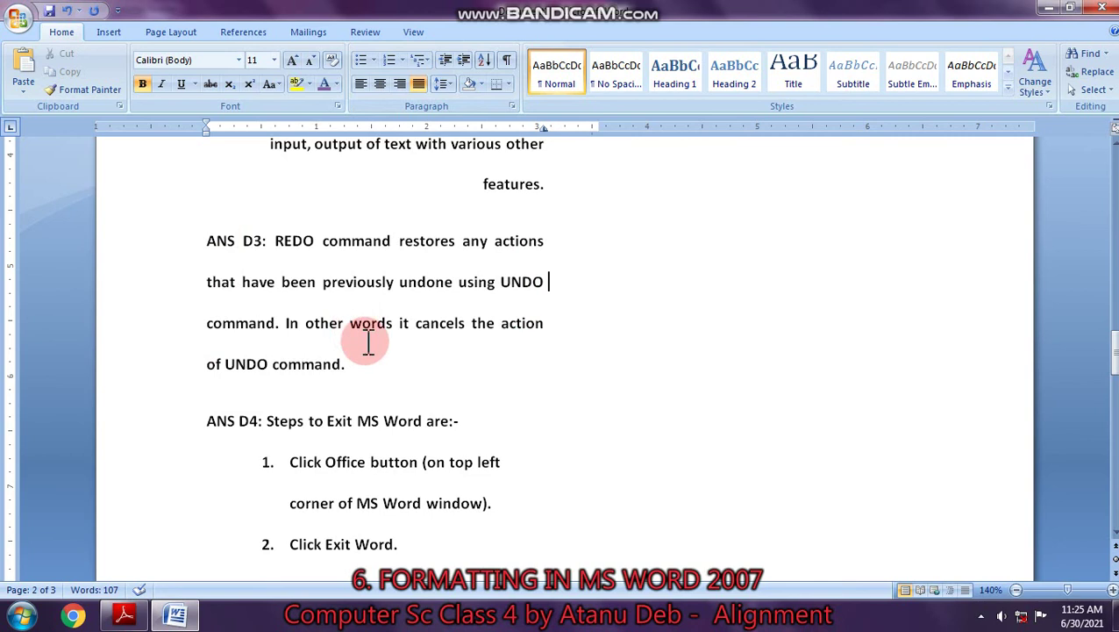
scroll(375, 390, "up", 2)
Change the centred ANS D1 paragraph back to left alignment.
scroll(375, 388, "up", 3)
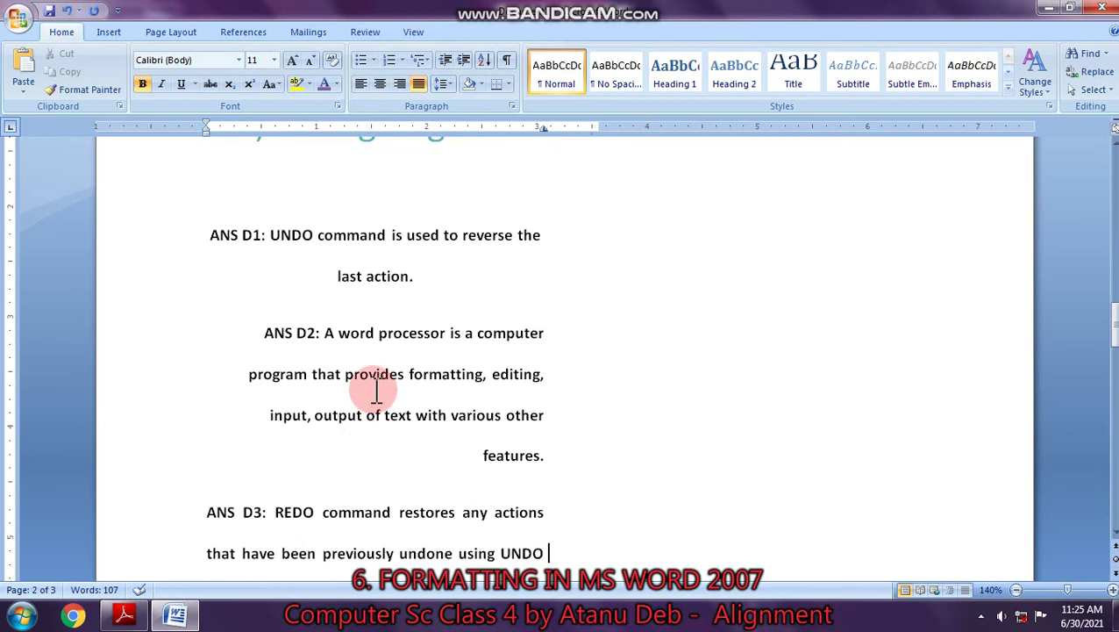
left_click(393, 355)
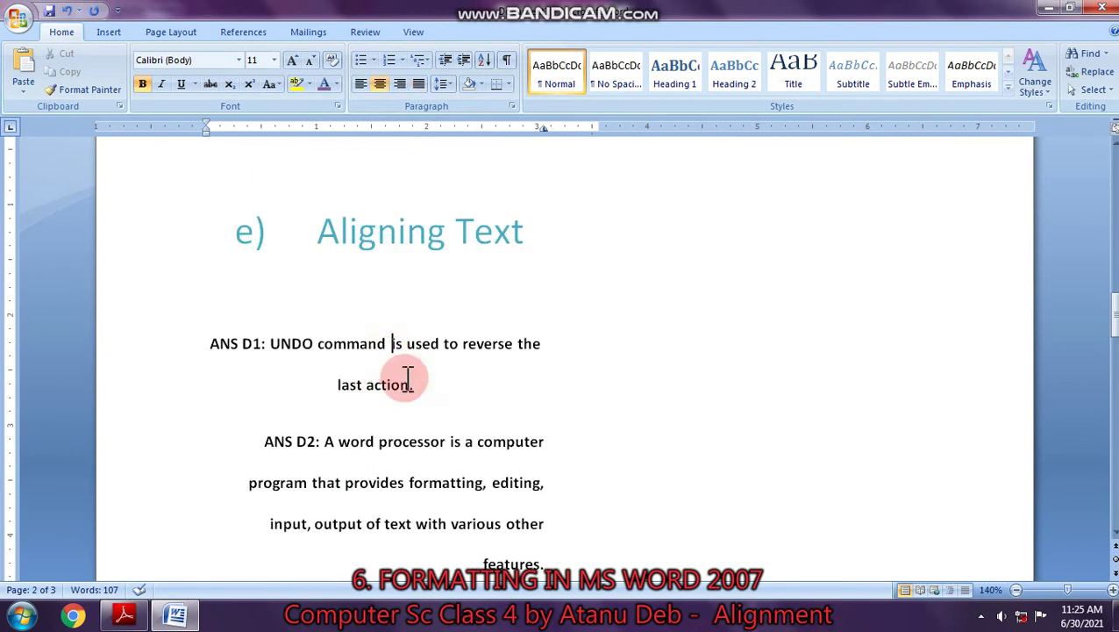
left_click_drag(414, 388, 212, 351)
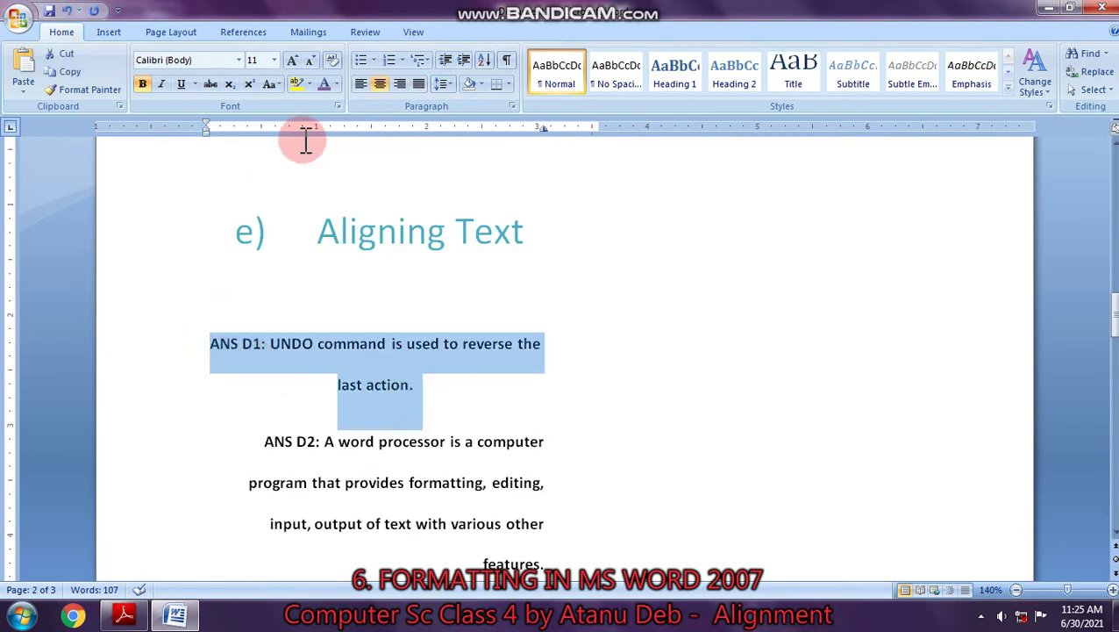
left_click(360, 84)
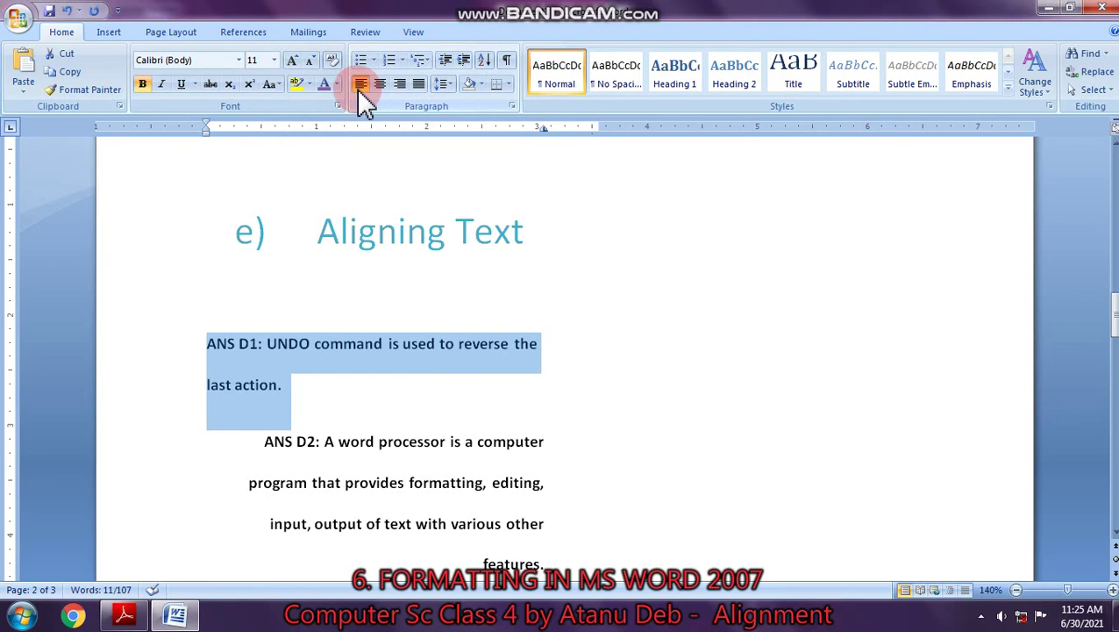
left_click(337, 427)
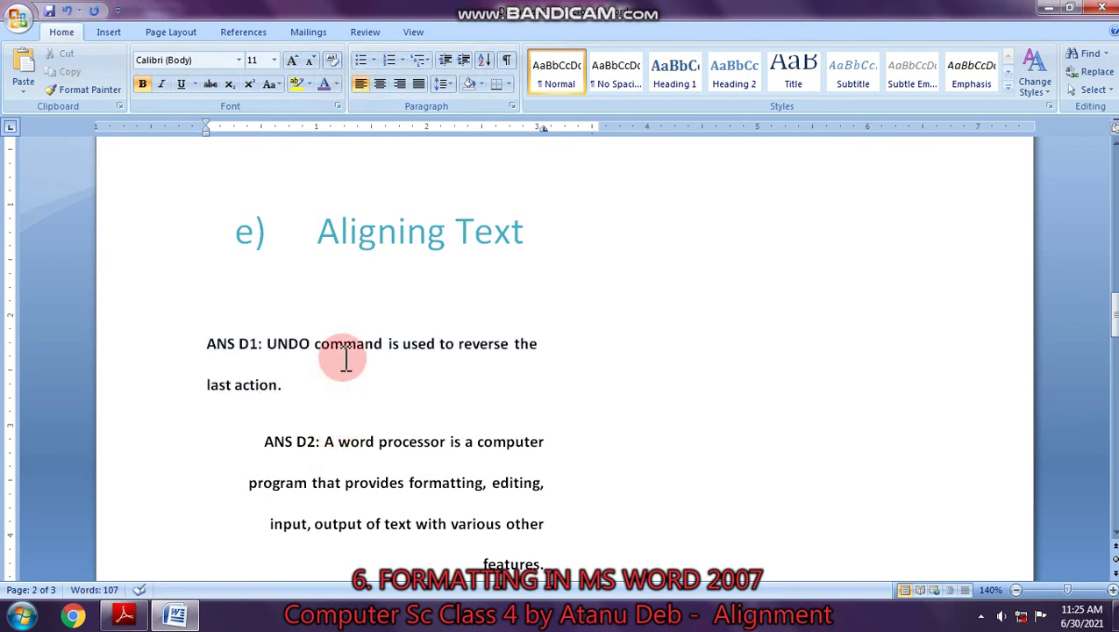